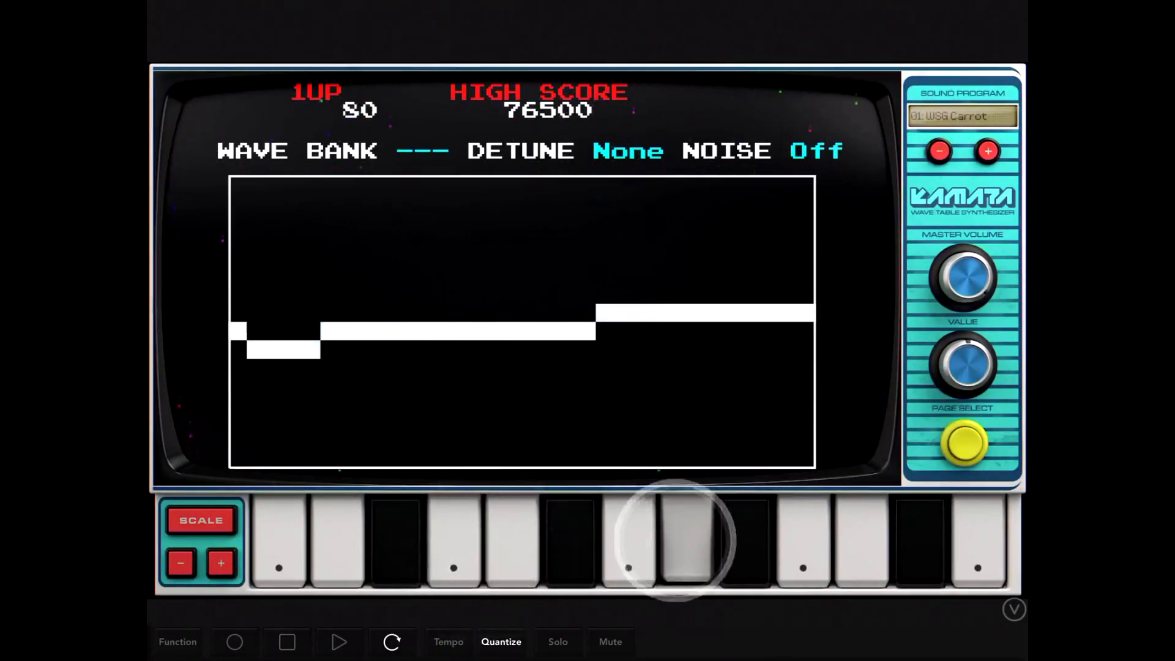
# - Audition the CatSynthe and 5thBeep presets by playing keyboard notes
pyautogui.click(507, 536)
pyautogui.click(408, 542)
pyautogui.click(650, 295)
pyautogui.click(493, 536)
pyautogui.click(413, 542)
pyautogui.scroll(-7, 739, 367)
pyautogui.scroll(-3, 739, 367)
pyautogui.click(661, 287)
pyautogui.click(507, 537)
pyautogui.click(340, 542)
pyautogui.scroll(-5, 739, 368)
# - Audition the SDG Pad and ChoirPad presets across several notes
pyautogui.click(739, 303)
pyautogui.click(454, 541)
pyautogui.click(339, 542)
pyautogui.click(515, 542)
pyautogui.click(514, 542)
pyautogui.click(739, 385)
pyautogui.click(950, 537)
pyautogui.click(950, 541)
pyautogui.click(514, 542)
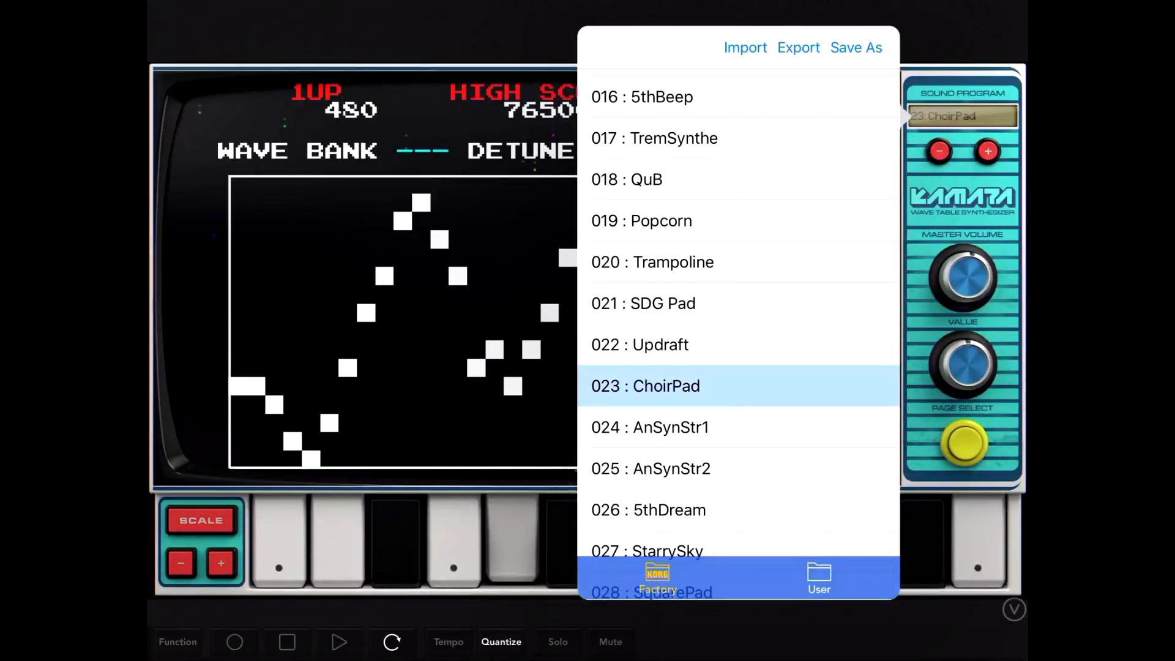
pyautogui.scroll(-5, 739, 321)
# - Audition the AnSynStr1 and SquarePad presets on low and mid notes
pyautogui.click(739, 226)
pyautogui.click(514, 542)
pyautogui.click(385, 542)
pyautogui.click(739, 393)
pyautogui.click(326, 546)
pyautogui.click(512, 542)
pyautogui.click(279, 542)
pyautogui.scroll(-6, 739, 321)
# - Audition ShadowPad and MemoriesPad, then leave the preset list closed
pyautogui.click(739, 273)
pyautogui.click(456, 537)
pyautogui.click(335, 537)
pyautogui.click(739, 232)
pyautogui.click(976, 549)
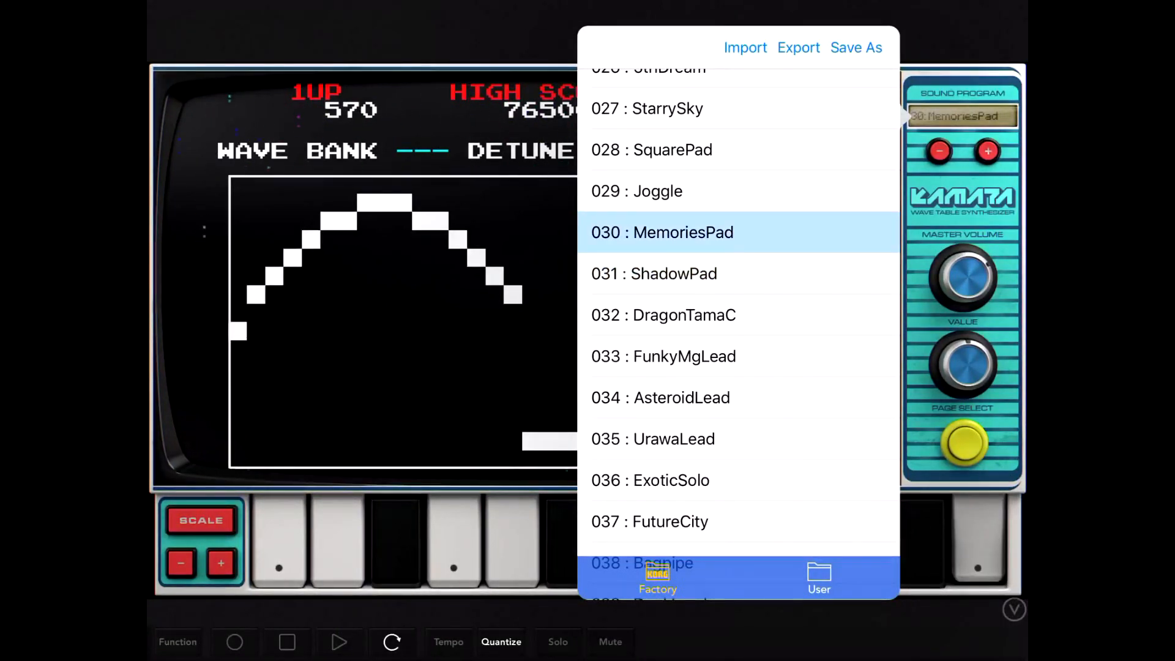
pyautogui.scroll(4, 739, 321)
pyautogui.click(453, 542)
pyautogui.click(975, 546)
pyautogui.click(515, 542)
# - Toggle Page Select to the parameter page and back, then audition ChipBass1 and FatGlideBass
pyautogui.click(964, 444)
pyautogui.click(964, 444)
pyautogui.click(962, 115)
pyautogui.scroll(-7, 734, 322)
pyautogui.click(738, 281)
pyautogui.click(453, 546)
pyautogui.click(395, 560)
pyautogui.click(738, 322)
pyautogui.click(432, 528)
pyautogui.click(463, 537)
# - Close the list and play FatGlideBass across a shifted keyboard range
pyautogui.click(340, 546)
pyautogui.click(513, 542)
pyautogui.click(317, 528)
pyautogui.click(349, 537)
pyautogui.click(390, 548)
pyautogui.click(626, 544)
pyautogui.click(560, 532)
pyautogui.click(399, 537)
# - Load OctSeqBass1 and audition it with the parameter page displayed
pyautogui.click(962, 117)
pyautogui.scroll(-1, 734, 322)
pyautogui.click(661, 158)
pyautogui.click(453, 547)
pyautogui.click(425, 551)
pyautogui.click(514, 542)
pyautogui.click(962, 445)
pyautogui.click(544, 550)
pyautogui.click(569, 542)
pyautogui.click(569, 541)
pyautogui.click(453, 551)
# - Return to the wave bank page and audition the KamataBD and KGabbarBD kick presets
pyautogui.click(961, 116)
pyautogui.scroll(-4, 734, 322)
pyautogui.scroll(-2, 734, 321)
pyautogui.click(367, 276)
pyautogui.click(964, 444)
pyautogui.click(961, 116)
pyautogui.scroll(-4, 734, 321)
pyautogui.scroll(-1, 734, 322)
pyautogui.click(734, 323)
pyautogui.click(459, 551)
pyautogui.click(353, 546)
pyautogui.click(734, 366)
pyautogui.click(459, 551)
pyautogui.click(453, 542)
# - Audition the HardBD, ChipDrums and ChipHandClap presets
pyautogui.click(734, 407)
pyautogui.click(395, 532)
pyautogui.click(734, 448)
pyautogui.click(452, 542)
pyautogui.click(734, 489)
pyautogui.click(521, 542)
pyautogui.click(980, 542)
pyautogui.scroll(-6, 734, 367)
# - Audition the CloseHH, SynthTomTom1 and SynthTomTom2 presets
pyautogui.click(735, 283)
pyautogui.click(964, 542)
pyautogui.click(964, 542)
pyautogui.click(735, 324)
pyautogui.click(963, 541)
pyautogui.click(964, 542)
pyautogui.click(734, 366)
pyautogui.click(964, 541)
pyautogui.click(964, 542)
pyautogui.scroll(-3, 734, 367)
# - Audition the BubbleDream preset across low and high notes
pyautogui.click(734, 271)
pyautogui.click(955, 542)
pyautogui.click(454, 541)
pyautogui.scroll(-3, 735, 367)
pyautogui.click(454, 542)
pyautogui.click(336, 541)
pyautogui.click(514, 542)
pyautogui.click(963, 542)
# - Audition the PWM Siren, EnergyActivation and EnemyWipeout presets
pyautogui.click(735, 237)
pyautogui.click(512, 541)
pyautogui.click(394, 542)
pyautogui.click(482, 542)
pyautogui.click(734, 195)
pyautogui.click(450, 541)
pyautogui.click(734, 154)
pyautogui.click(978, 541)
# - Audition the FlyingGhost, HappyComet and ChipFootStep presets
pyautogui.click(340, 542)
pyautogui.click(734, 443)
pyautogui.click(452, 541)
pyautogui.click(734, 361)
pyautogui.click(410, 541)
pyautogui.scroll(-6, 735, 322)
pyautogui.click(734, 310)
pyautogui.click(528, 542)
# - Audition the LowRegisterLaser and BuildingUp presets
pyautogui.click(410, 542)
pyautogui.click(734, 350)
pyautogui.click(512, 541)
pyautogui.click(441, 541)
pyautogui.click(734, 434)
pyautogui.click(978, 541)
pyautogui.scroll(-2, 734, 367)
pyautogui.click(487, 542)
# - Audition Shoot&Hit and ClatteringNoise, then select FrogLanguage
pyautogui.click(735, 370)
pyautogui.click(397, 532)
pyautogui.click(394, 542)
pyautogui.click(734, 412)
pyautogui.click(969, 532)
pyautogui.click(978, 541)
pyautogui.click(734, 454)
# - Audition FrogLanguage and ZipZap, then load InitSound and close the list
pyautogui.click(503, 542)
pyautogui.click(734, 495)
pyautogui.click(955, 537)
pyautogui.click(734, 537)
pyautogui.click(551, 321)
# - Set InitSound's detune to +2 with noise on and audition the detuned sound
pyautogui.click(583, 541)
pyautogui.click(459, 542)
pyautogui.click(404, 542)
pyautogui.click(629, 151)
pyautogui.click(677, 547)
pyautogui.click(688, 538)
pyautogui.click(545, 550)
pyautogui.click(341, 545)
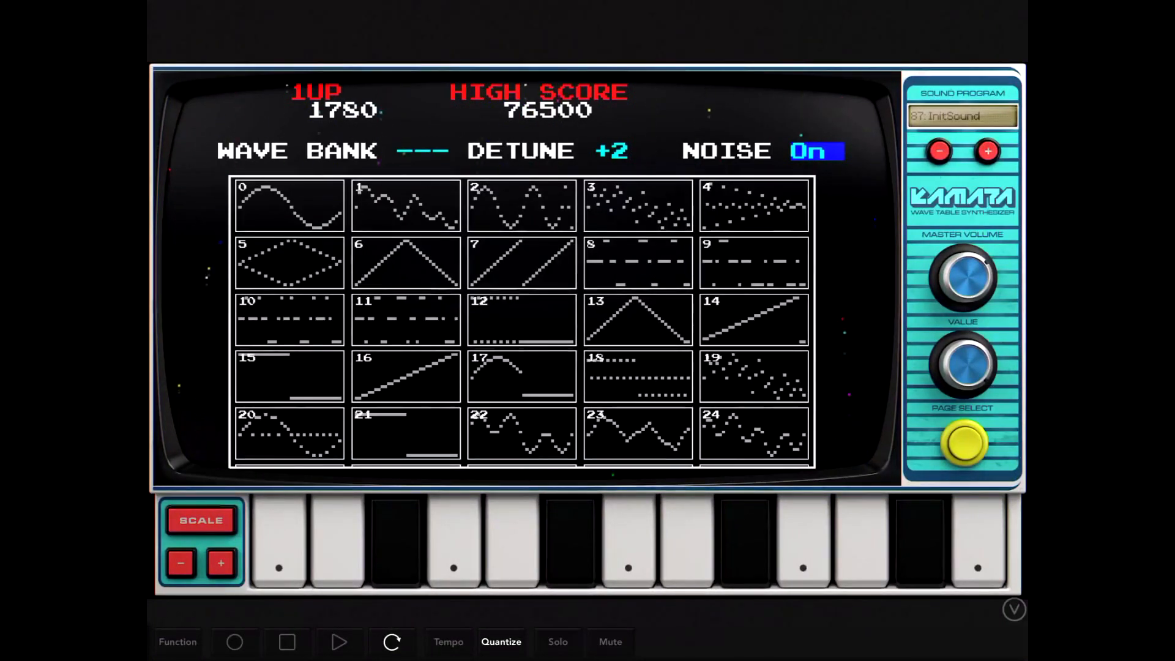